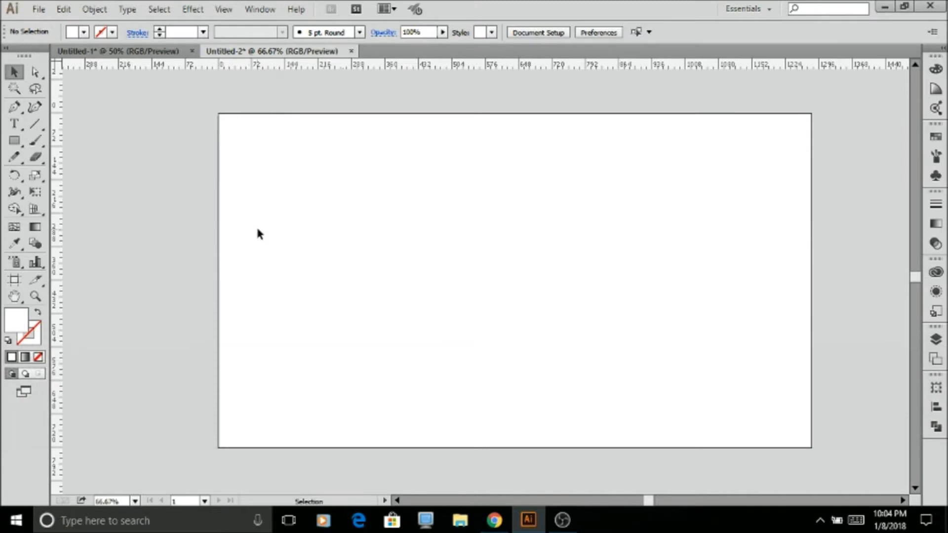
Step: Add a line of point text reading "illustrator tutorials 2018" on the empty artboard
left_click(15, 127)
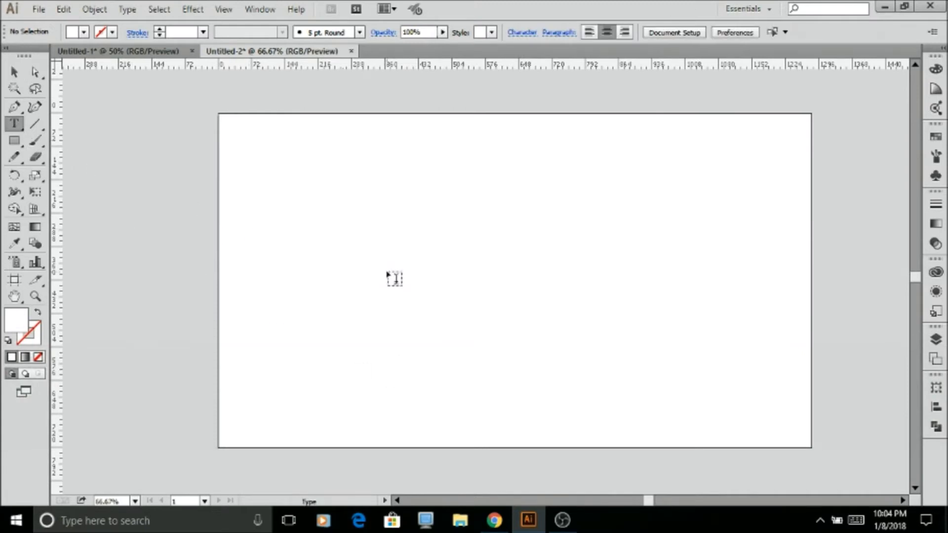
left_click(388, 267)
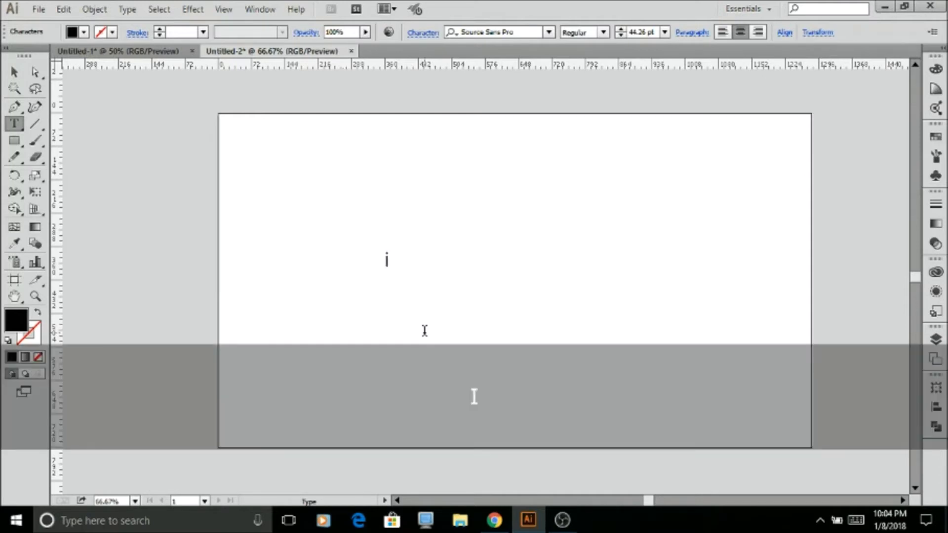
type("illust")
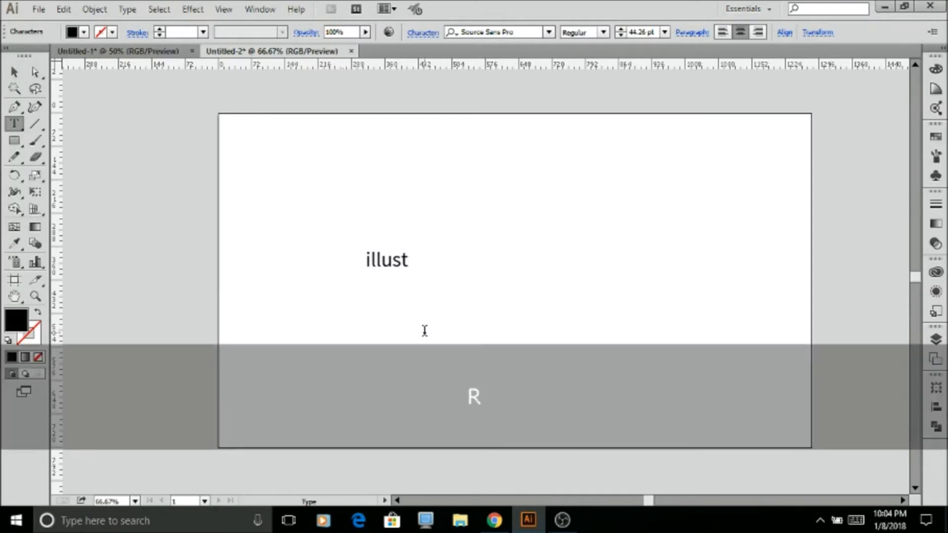
type("rator tutoria")
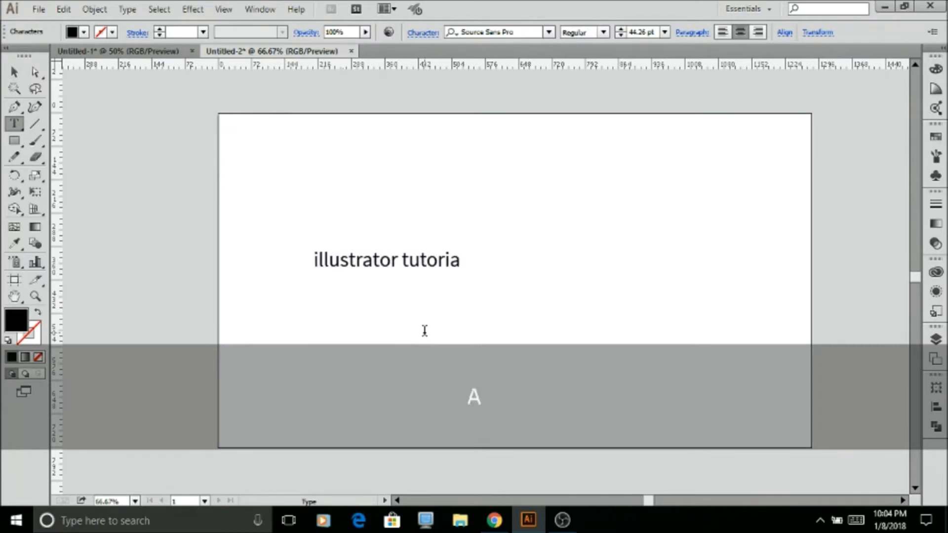
type("ls 2018")
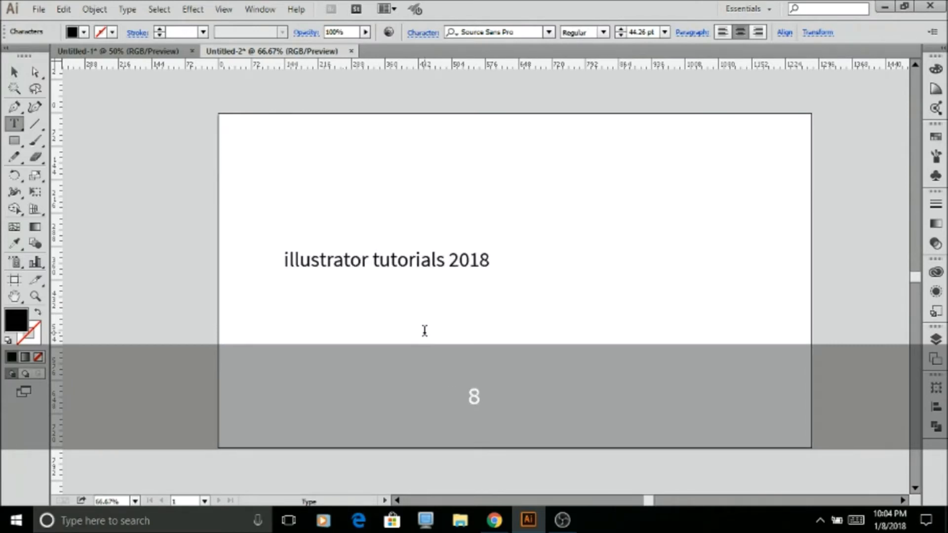
Step: Move the "illustrator tutorials 2018" text to the upper middle of the artboard and deselect it
left_click(14, 72)
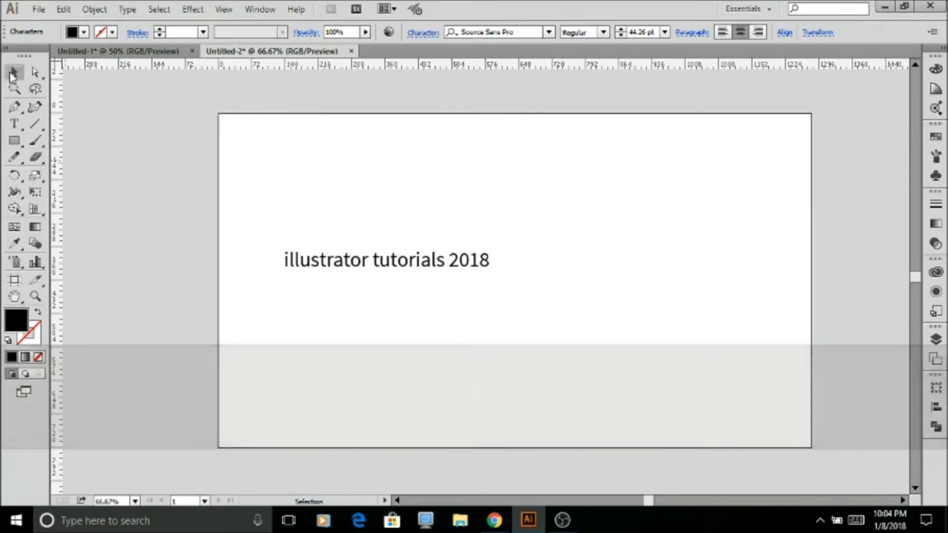
left_click_drag(454, 269, 556, 217)
left_click(580, 354)
left_click(505, 272)
left_click_drag(503, 268, 772, 192)
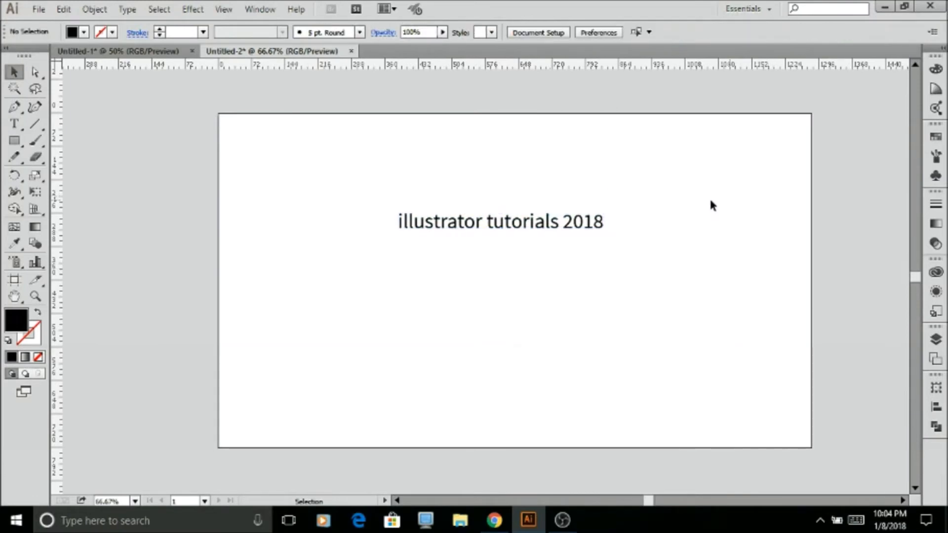
left_click_drag(424, 236, 427, 227)
left_click(428, 257)
Step: Draw a black-filled circle on the artboard, below and to the left of the text line
key("l")
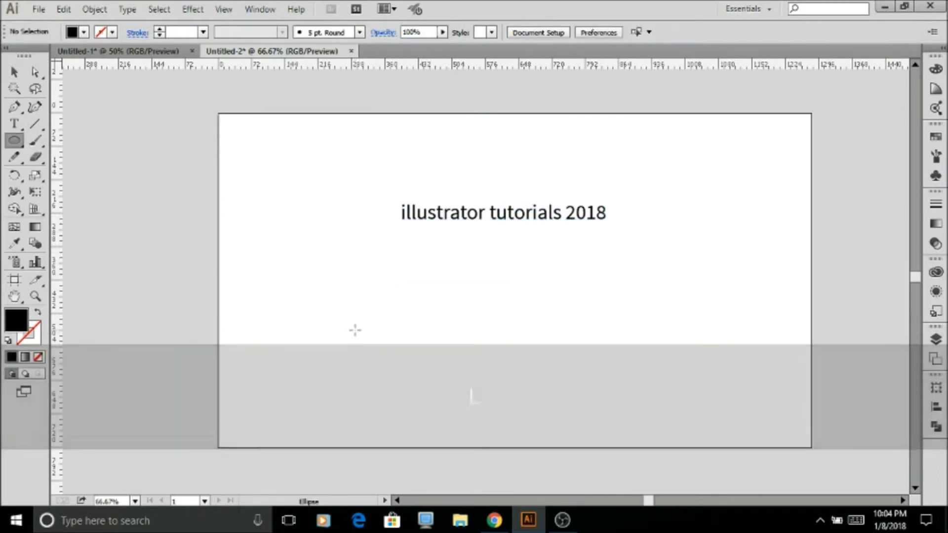
left_click_drag(356, 328, 411, 384)
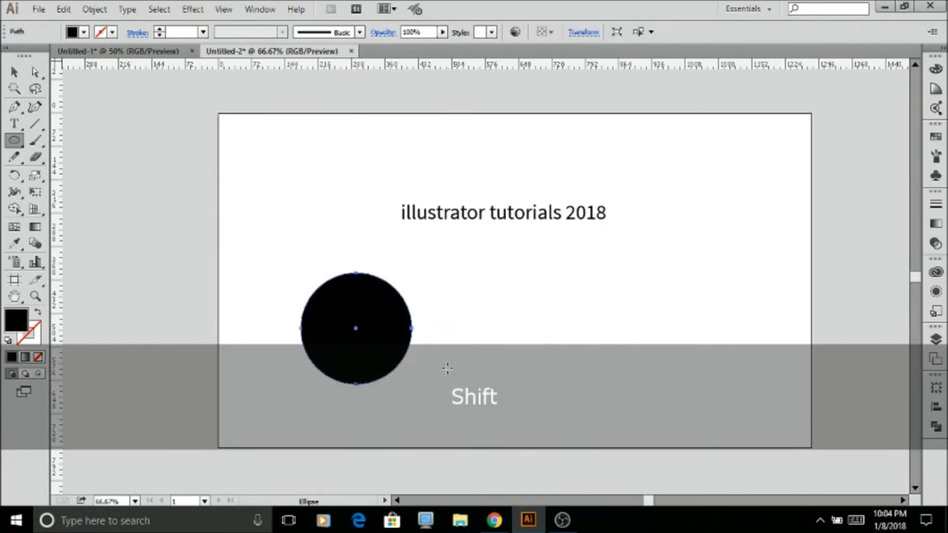
key("v")
left_click(432, 284)
left_click_drag(432, 283, 246, 415)
left_click(291, 379)
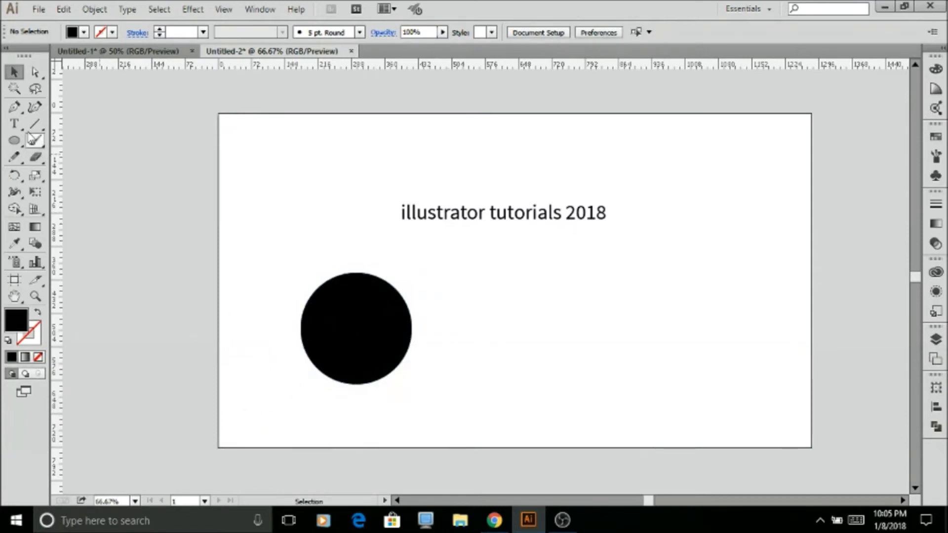
Step: Turn the circle into an area type shape and fill it with the letters "abcdefghijklmnopqrstu", removing the letters that overflow
left_click(14, 124)
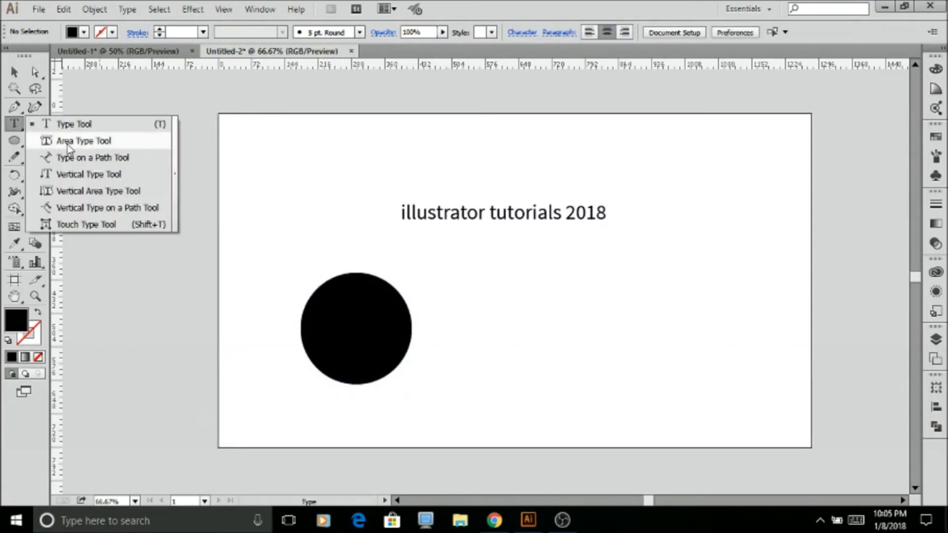
left_click(68, 141)
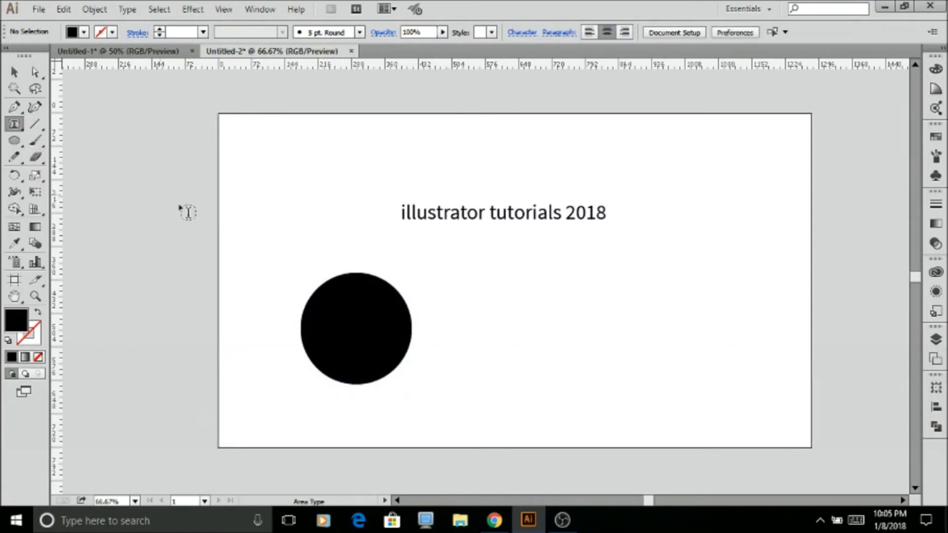
left_click(321, 306)
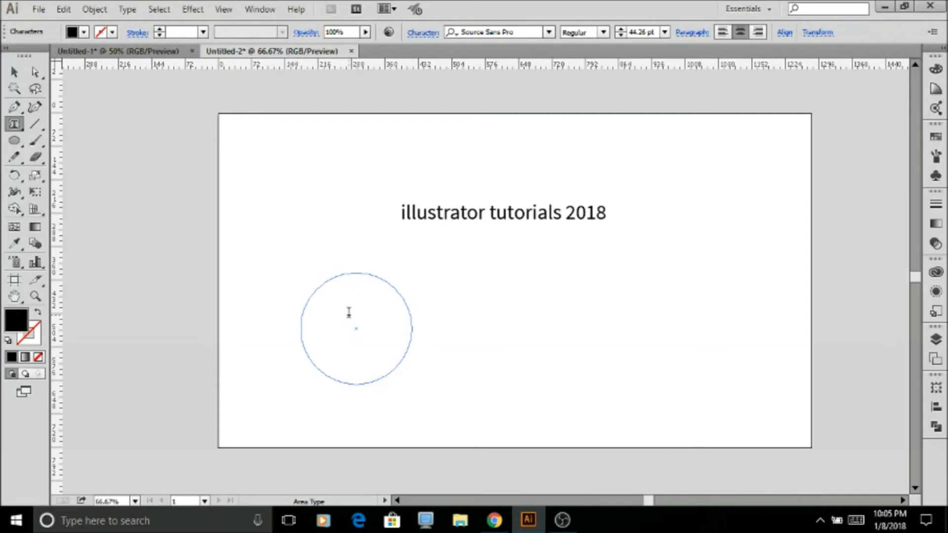
type("abc")
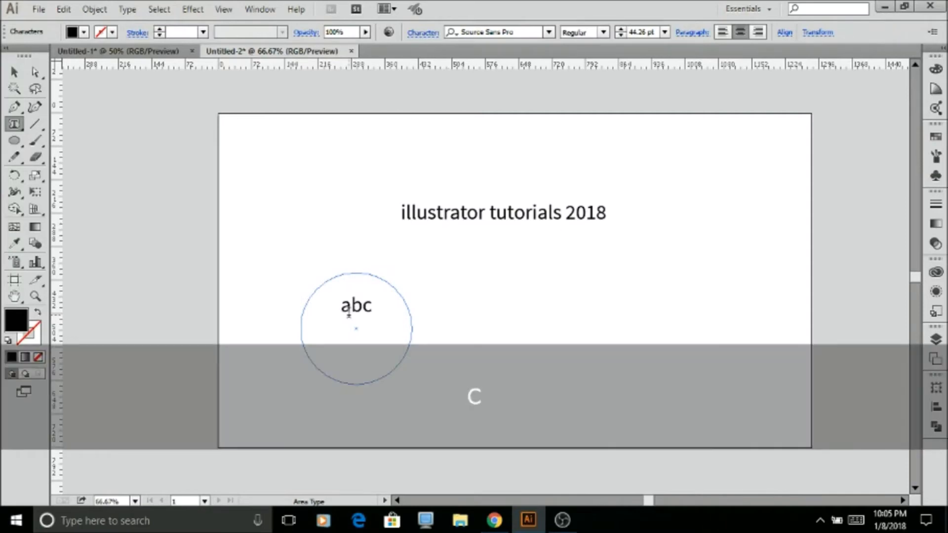
type("de")
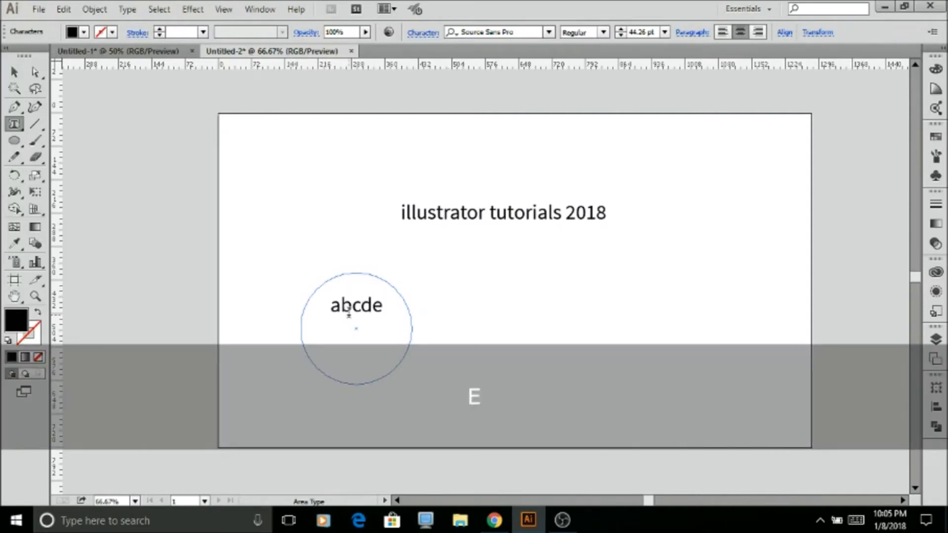
type("fghi")
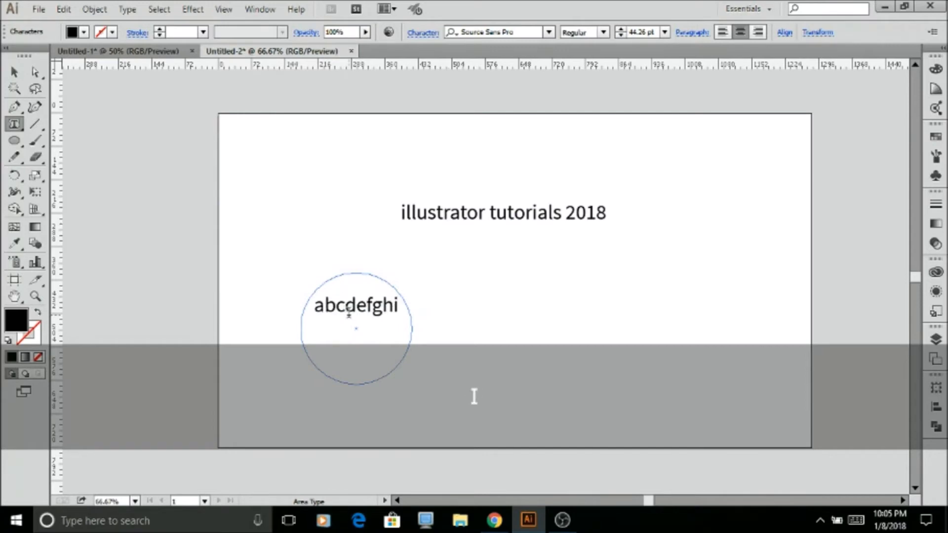
type("j")
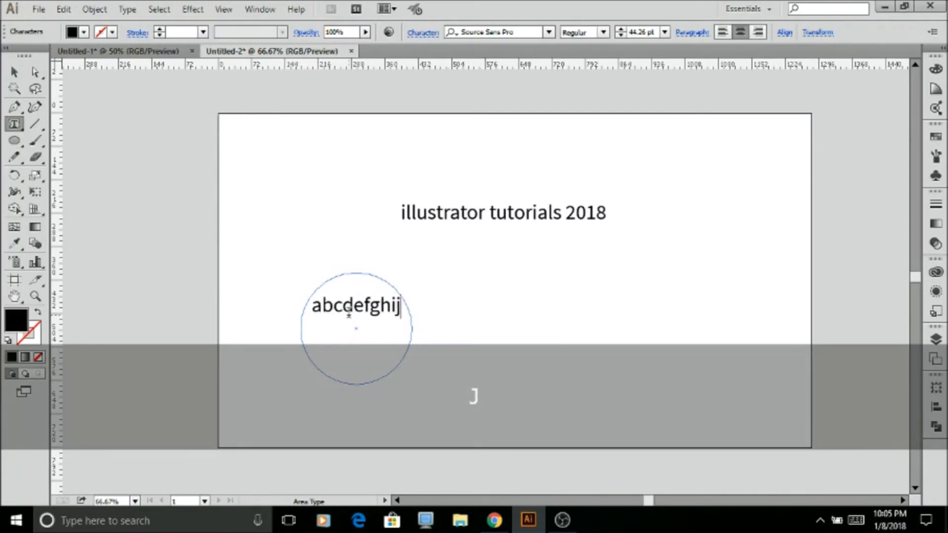
type("klmno")
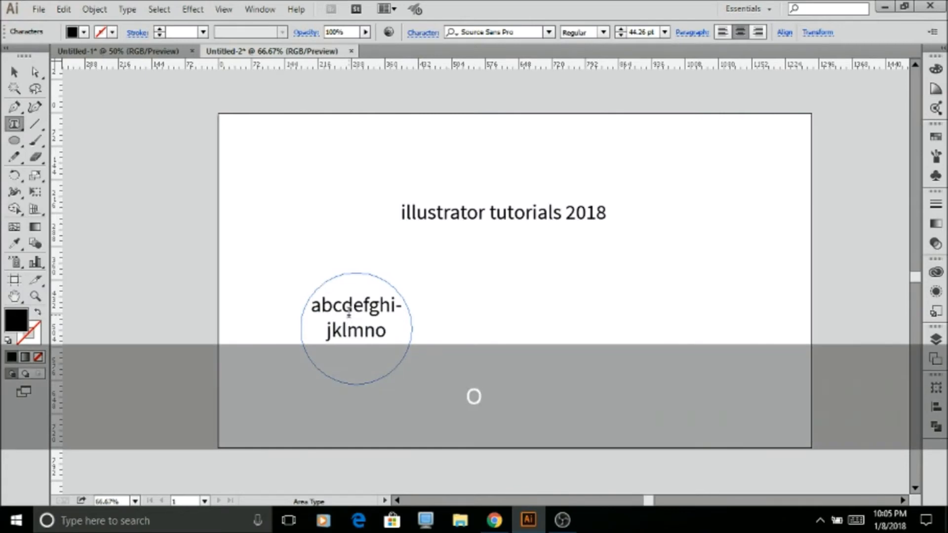
type("pq")
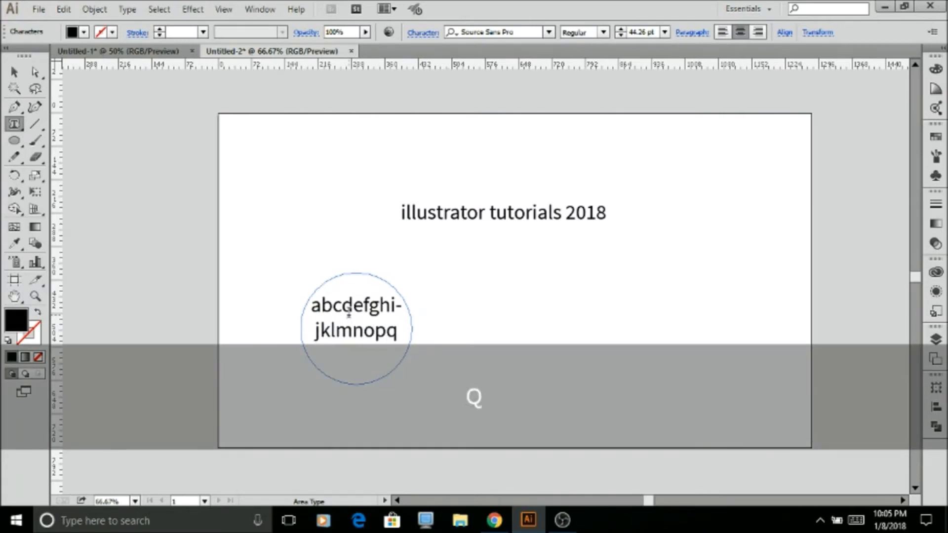
type("rstuvw")
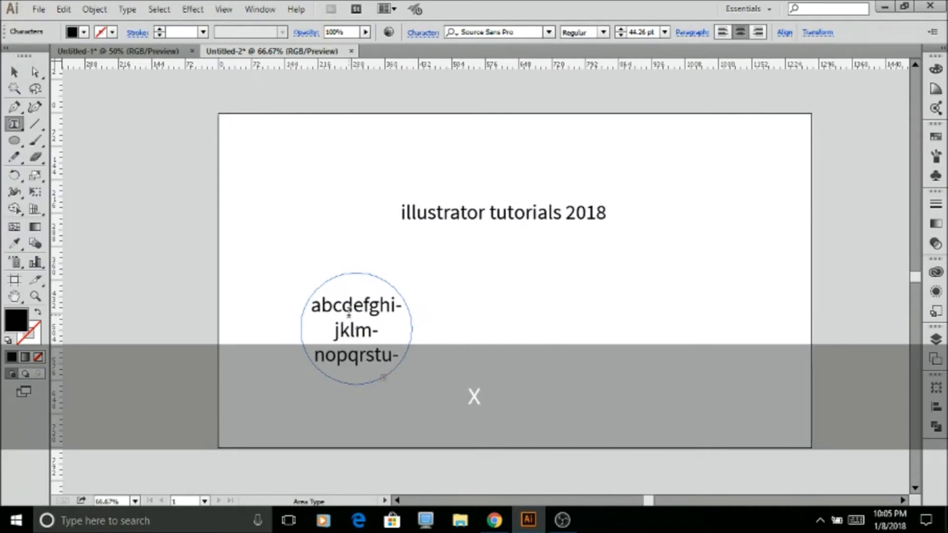
key("BackSpace")
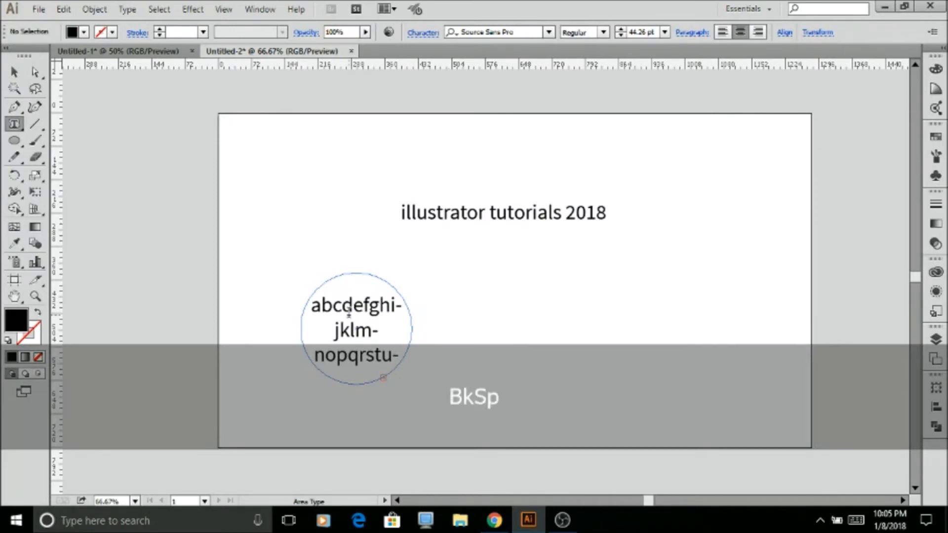
Step: Draw an outlined five-pointed star to the right of the circle, below the text line, and position it there
key("m")
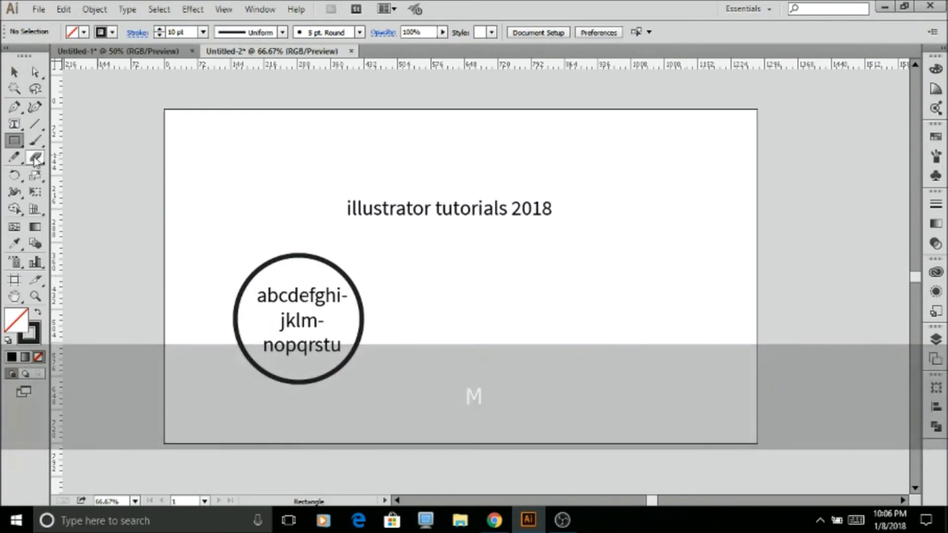
left_click_drag(15, 141, 73, 210)
left_click(73, 210)
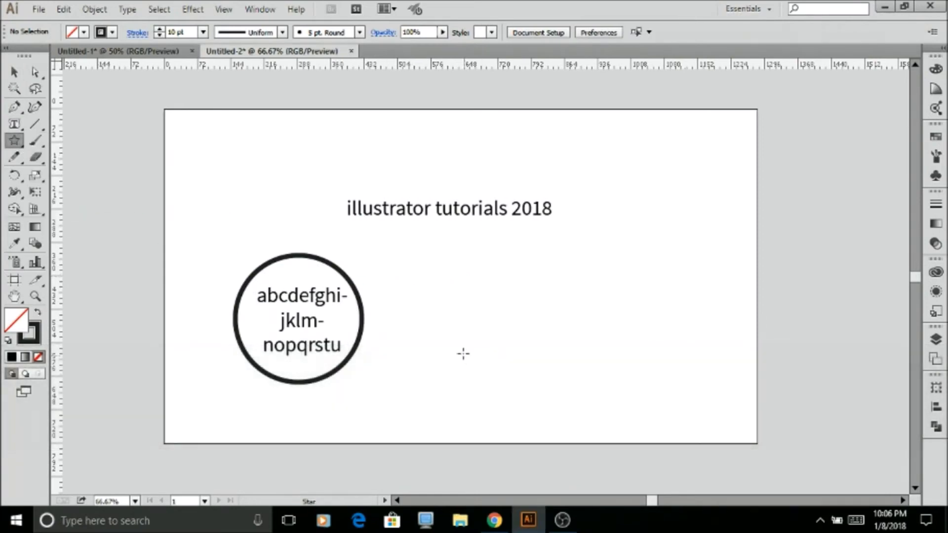
left_click_drag(448, 307, 491, 367)
key("v")
left_click_drag(465, 333, 487, 353)
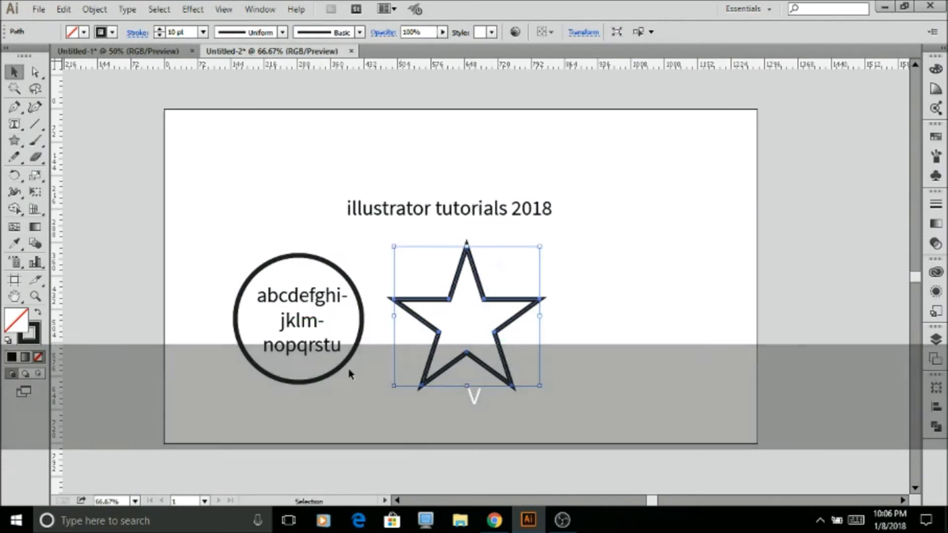
Step: Add the text "illustrator tutorials 2018" along the star's outline with the Type on a Path tool
left_click_drag(17, 125, 62, 159)
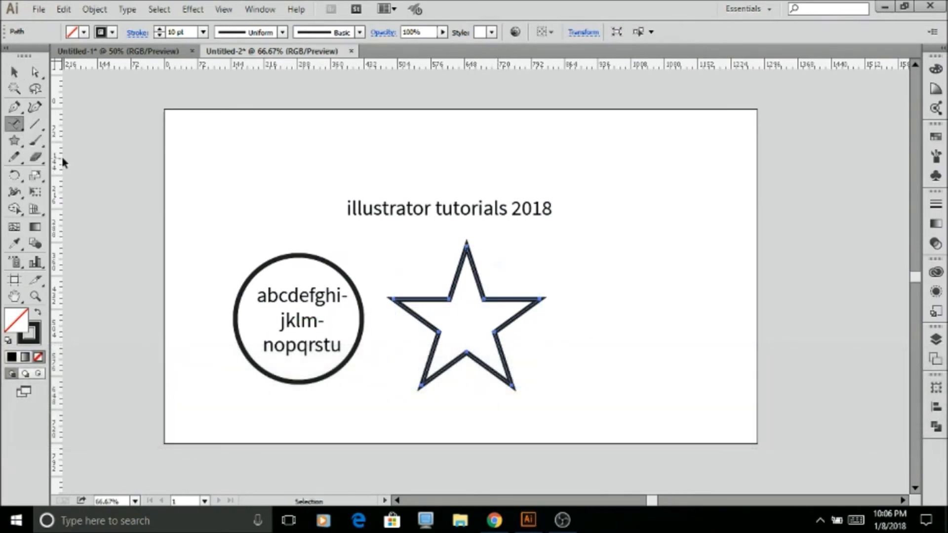
left_click(399, 297)
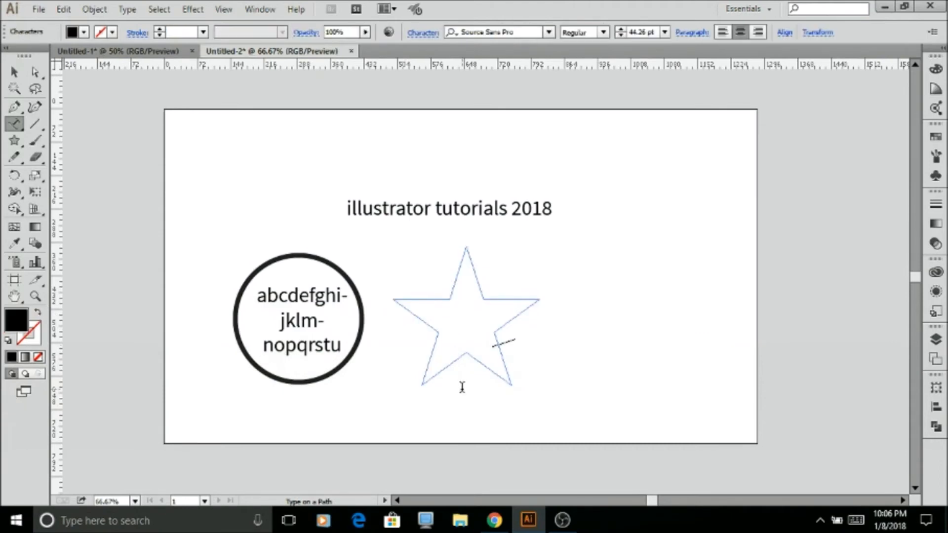
type("illustrator")
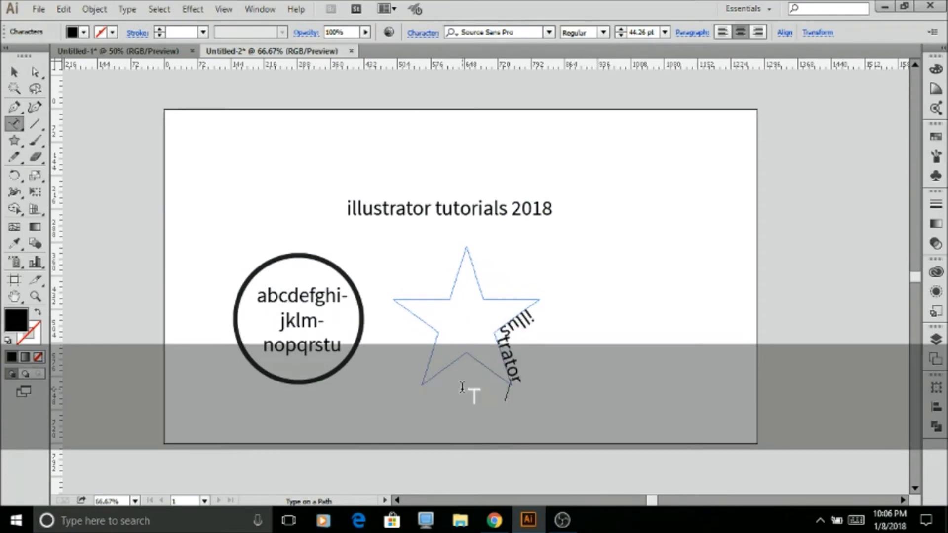
type(" tutorials 2018")
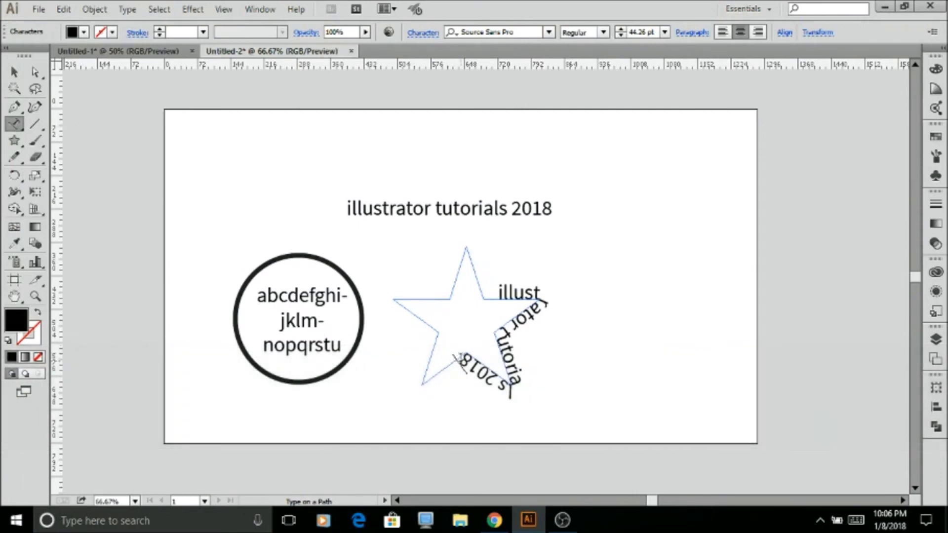
Step: Enlarge all the text on the star path to 60.26 pt and deselect it
left_click_drag(459, 359, 474, 248)
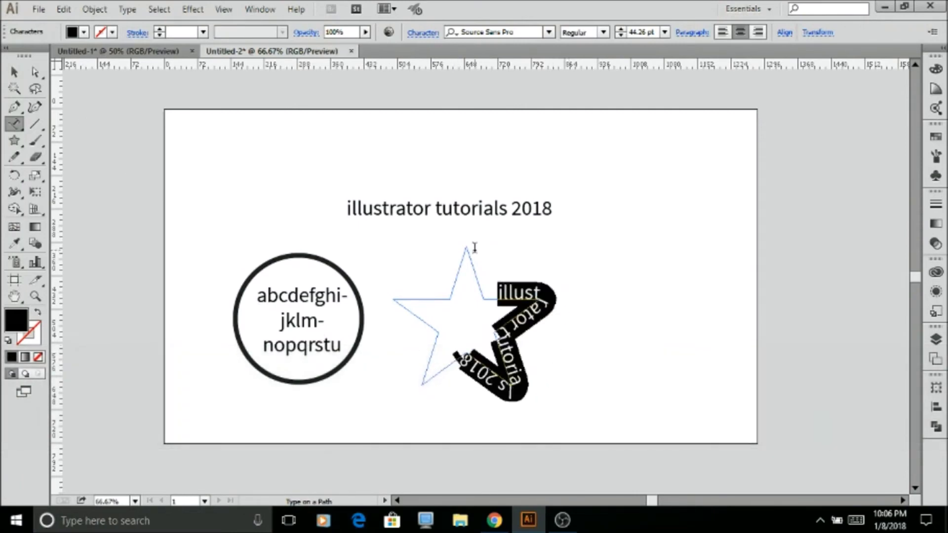
left_click(303, 202)
left_click_drag(496, 291, 451, 382)
key("ctrl+shift+period")
key("ctrl+shift+period")
key("ctrl+shift+period")
key("ctrl+shift+period")
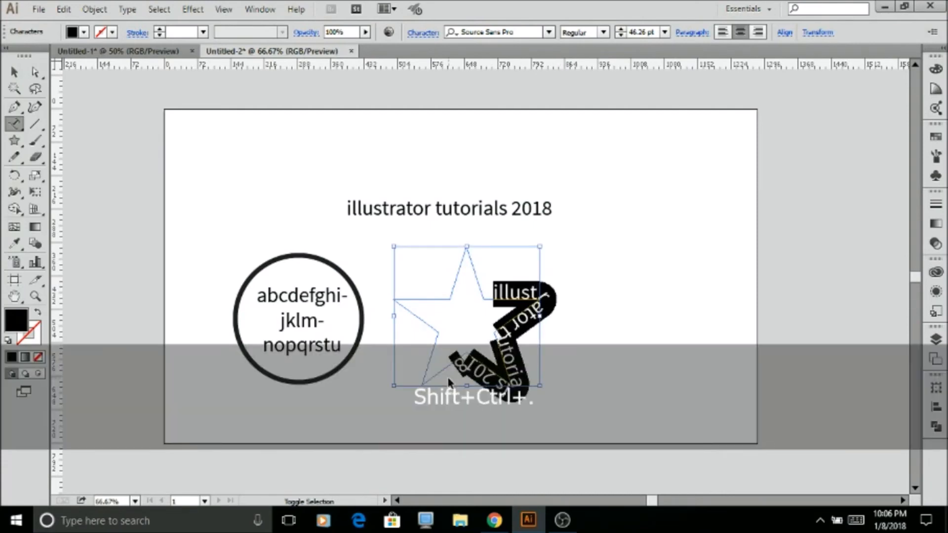
key("ctrl+shift+period")
key("ctrl+shift+period")
key("ctrl+shift+period")
key("ctrl+shift+period")
key("ctrl+shift+period")
key("ctrl+shift+period")
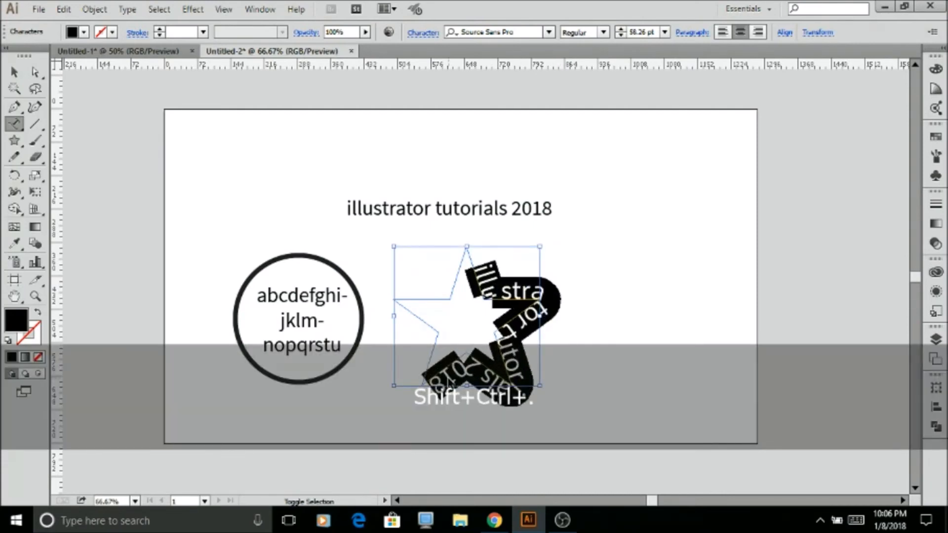
key("ctrl+shift+comma")
key("ctrl+shift+comma")
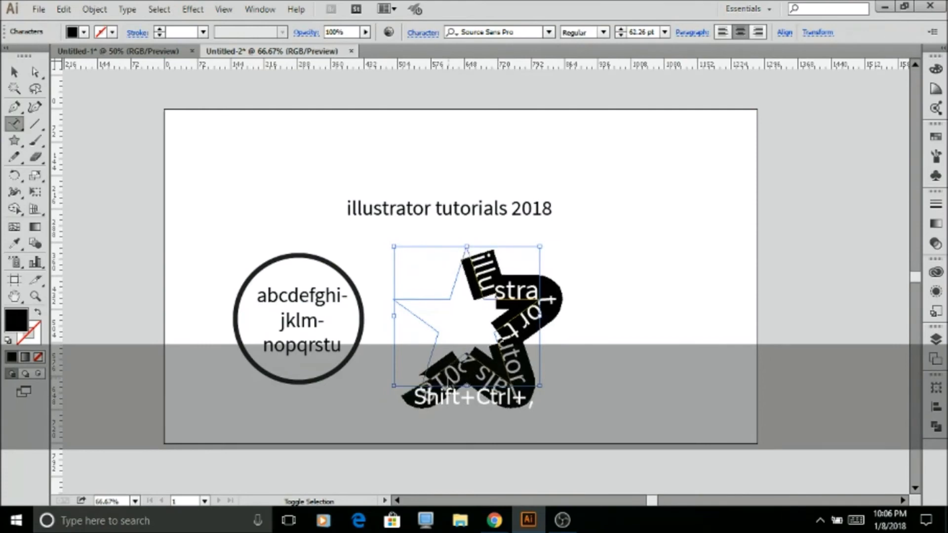
left_click(668, 335)
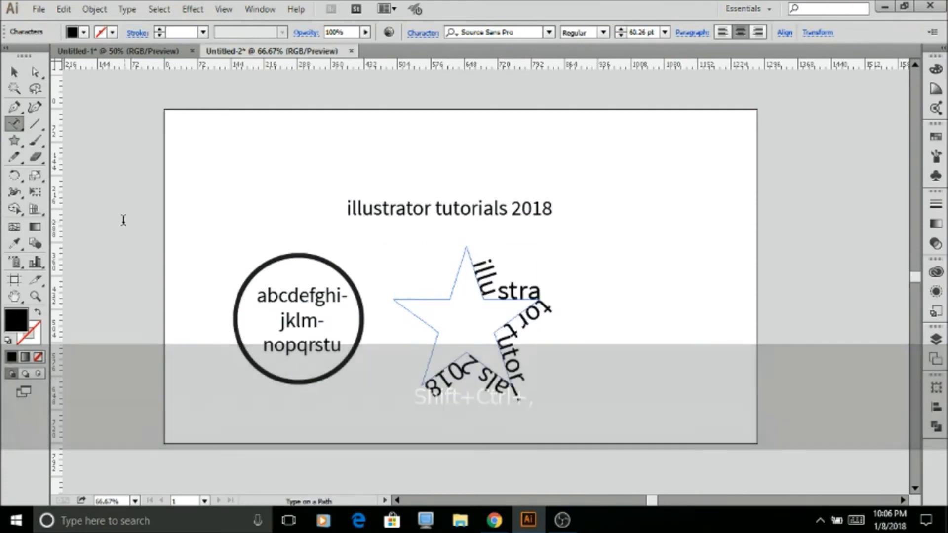
left_click(15, 72)
left_click(289, 198)
Step: Draw a solid black five-pointed star in the middle of the text that follows the star path
scroll(289, 198, "down", 1)
mouse_move(209, 402)
left_mouse_down()
mouse_move(567, 178)
mouse_move(435, 302)
left_mouse_up()
scroll(435, 302, "up", 1)
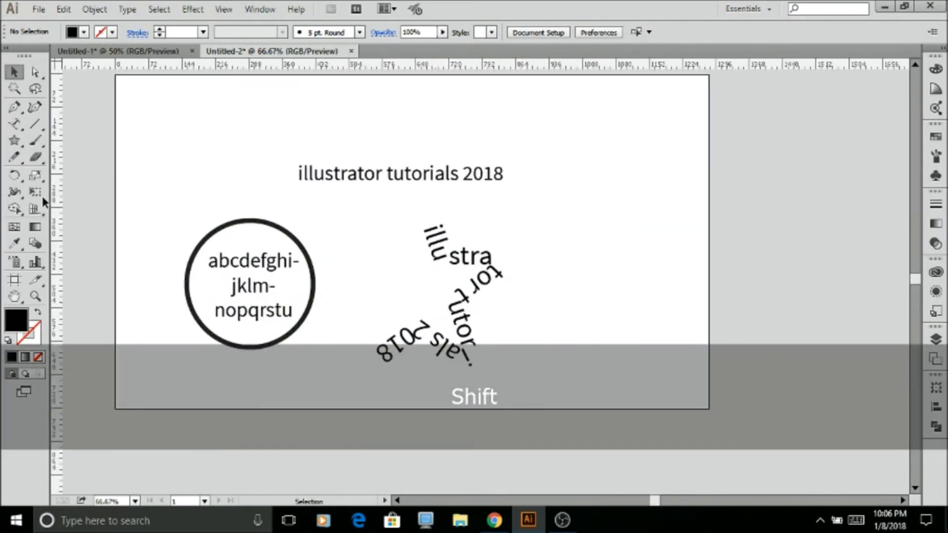
left_click(14, 140)
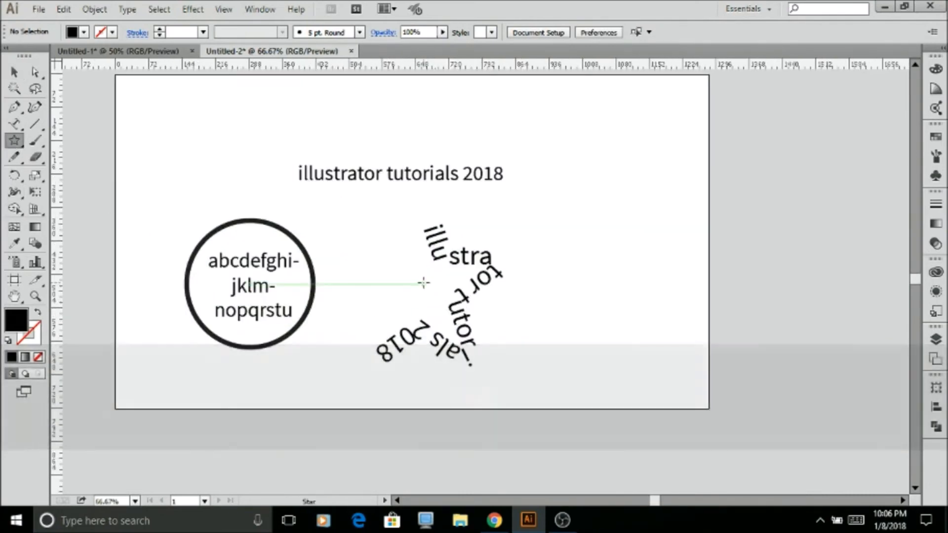
mouse_move(423, 282)
left_mouse_down()
mouse_move(463, 313)
mouse_move(426, 313)
left_mouse_up()
key("v")
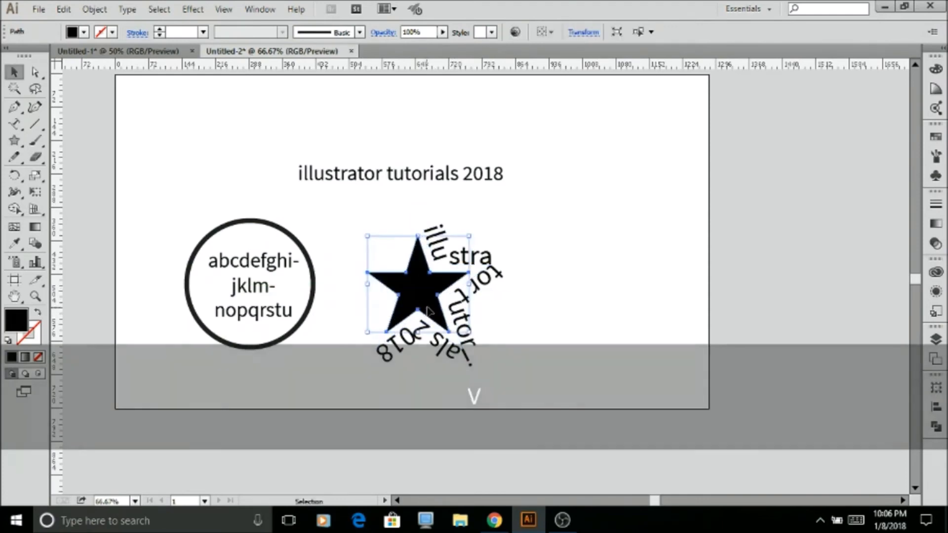
Step: Copy the circle's appearance onto the new star with the Eyedropper, giving it no fill and a 10 pt black outline
left_click(159, 30)
left_click(159, 30)
left_click(159, 29)
left_click(159, 29)
left_click(159, 29)
left_click(159, 30)
key("i")
left_click(291, 232)
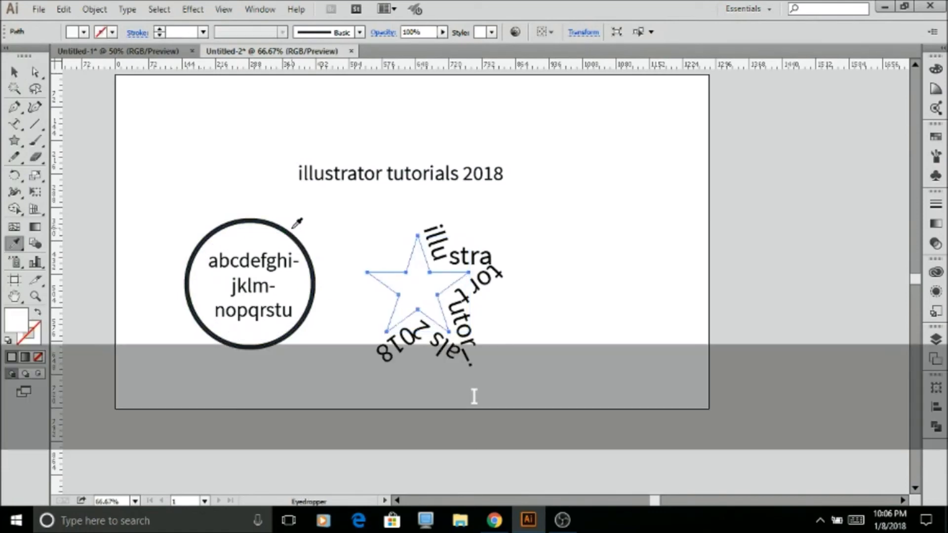
key("v")
left_click(570, 345)
scroll(566, 344, "down", 1)
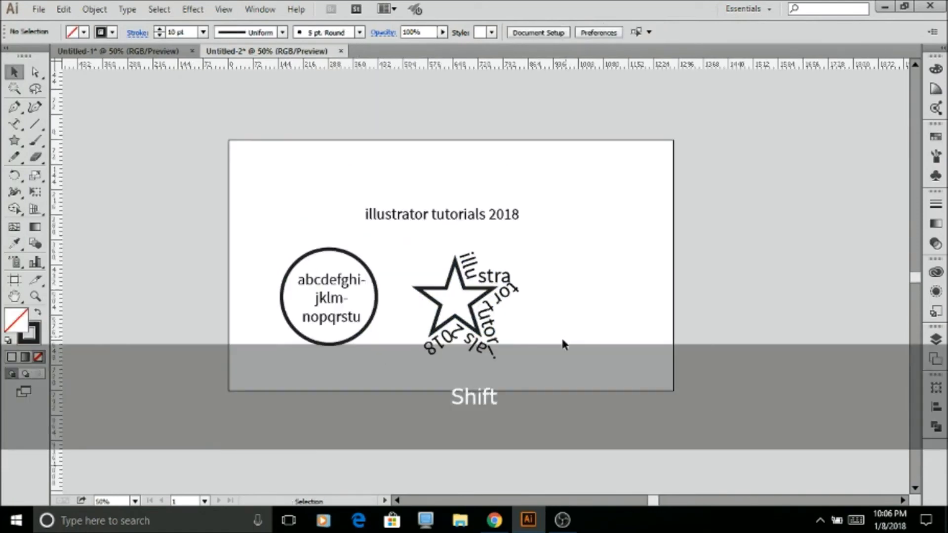
Step: Shift all the artwork slightly up and to the left, and bring the star with its text closer to the circle
scroll(601, 271, "down", 1)
mouse_move(306, 368)
left_mouse_down()
mouse_move(721, 182)
mouse_move(587, 216)
left_mouse_up()
left_click_drag(535, 278, 532, 271)
left_click(531, 339)
left_click_drag(475, 342, 593, 247)
left_click_drag(523, 278, 515, 272)
left_click(589, 296)
Step: Move the "illustrator tutorials 2018" line left and slightly up so it sits above the circle and star
scroll(590, 296, "down", 1)
scroll(621, 289, "up", 1)
scroll(696, 269, "up", 1)
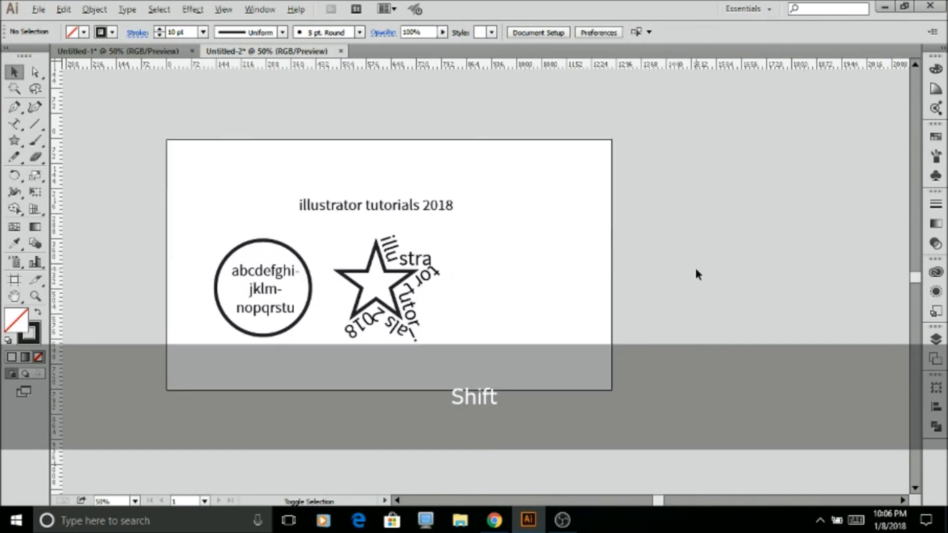
left_click_drag(395, 214, 357, 206)
left_click(118, 170)
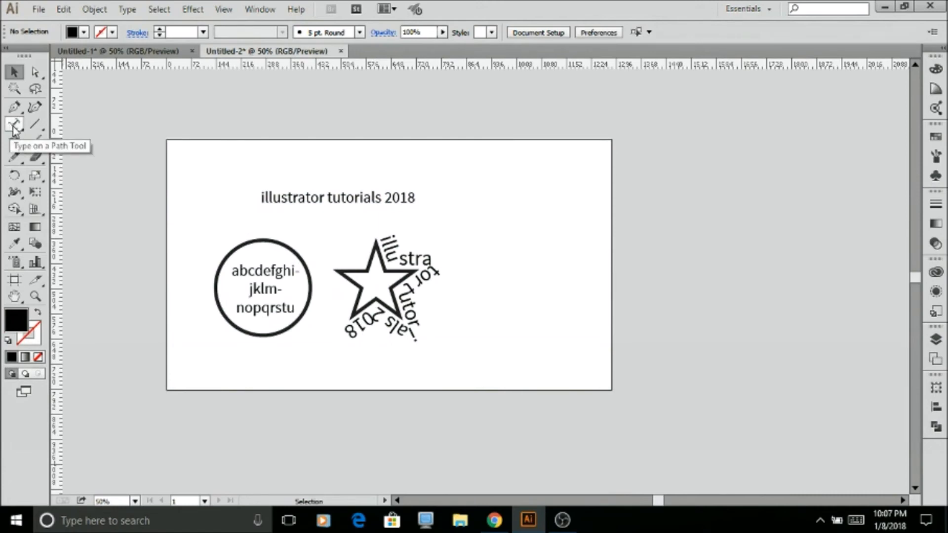
Step: Add the word "Adobe" as vertical point text to the right of the title line with the Vertical Type tool
left_click_drag(18, 131, 54, 183)
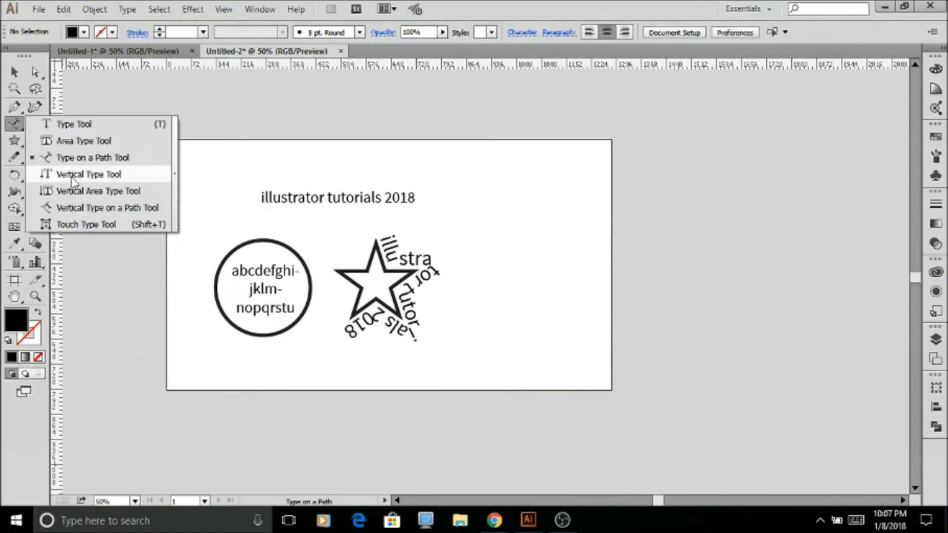
left_click_drag(73, 180, 72, 180)
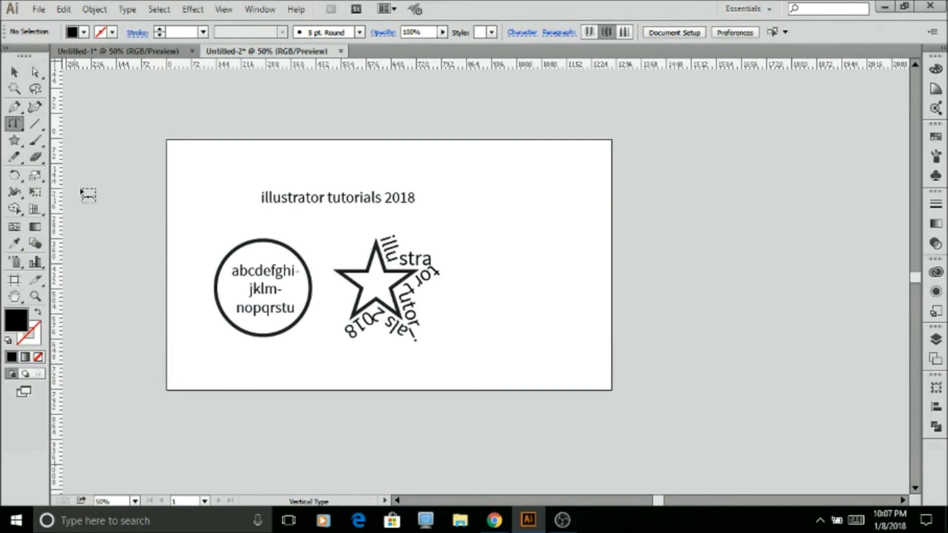
left_click(461, 218)
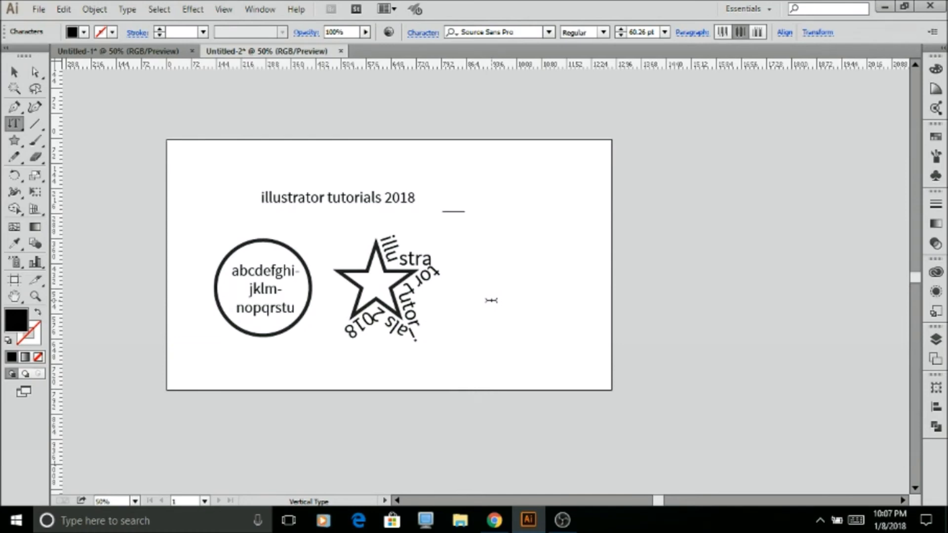
type("Ad")
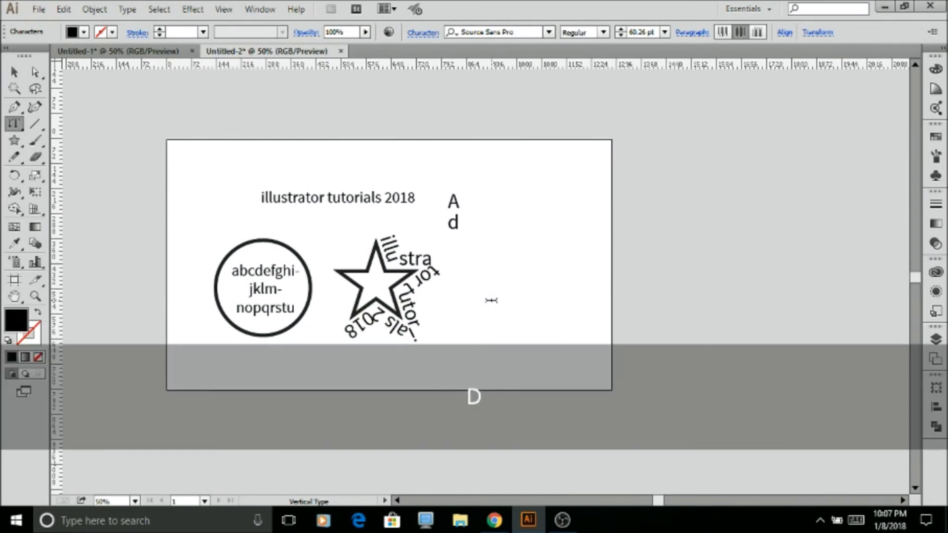
type("obe")
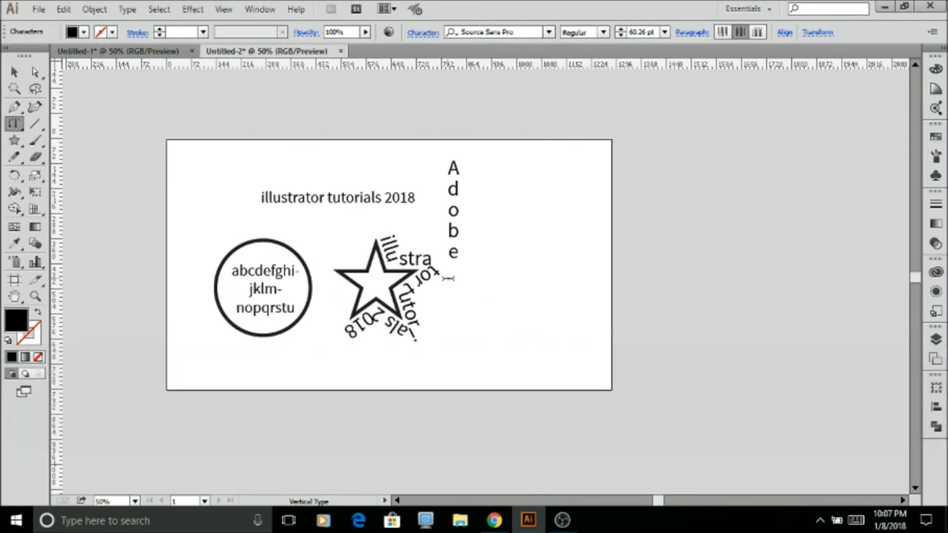
Step: Place the vertical "Adobe" text to the right of the star, vertically level with it, and shift all the artwork slightly left
left_click_drag(453, 267, 444, 149)
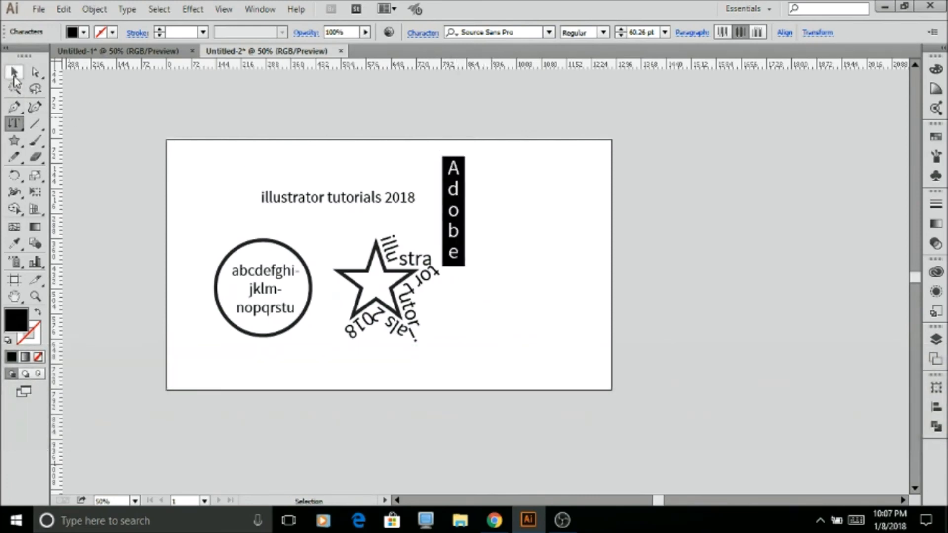
left_click(14, 72)
left_click_drag(455, 238, 475, 303)
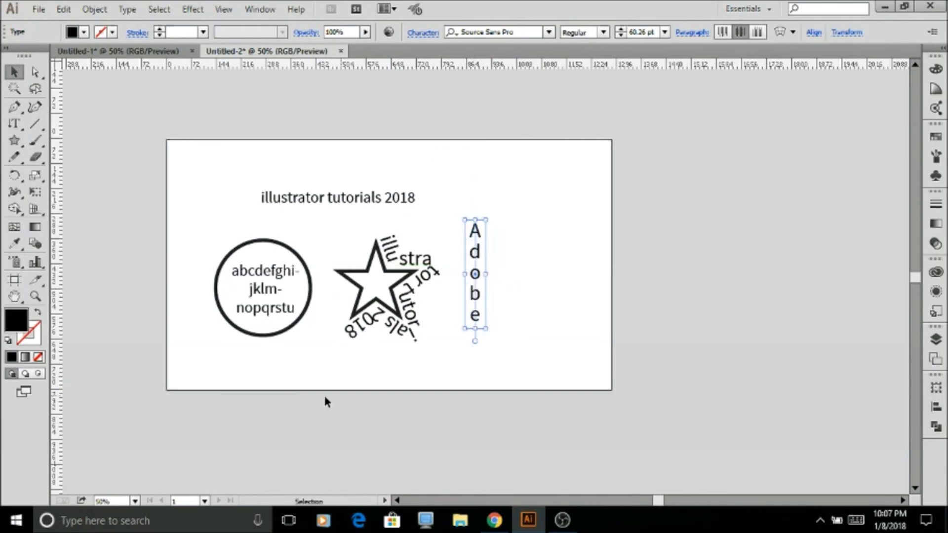
left_click_drag(203, 358, 573, 184)
left_click_drag(380, 305, 368, 305)
left_click(449, 352)
left_click_drag(470, 296, 470, 310)
Step: Draw a tall, narrow rectangle of about 60 × 392 pt to the right of the vertical "Adobe" text
left_click_drag(527, 212, 442, 369)
key("Delete")
key("m")
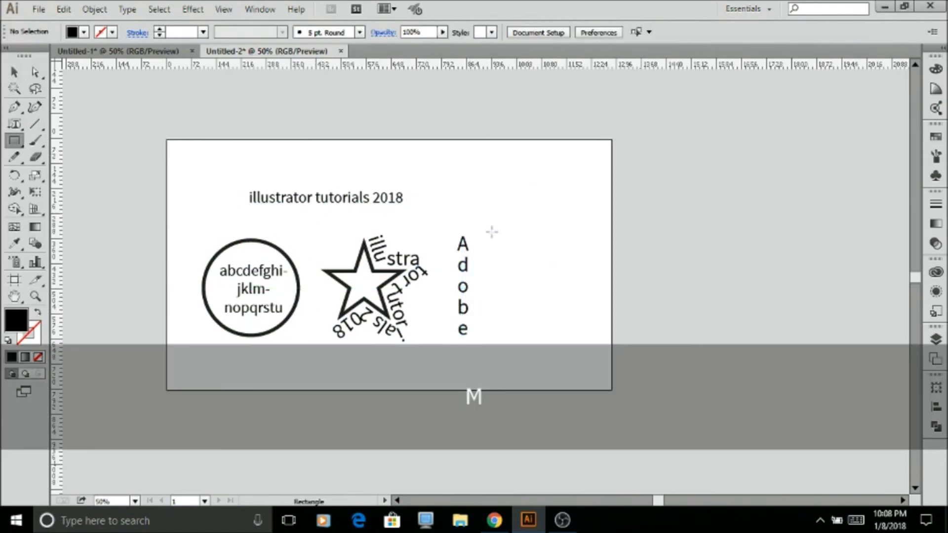
left_click_drag(499, 215, 519, 352)
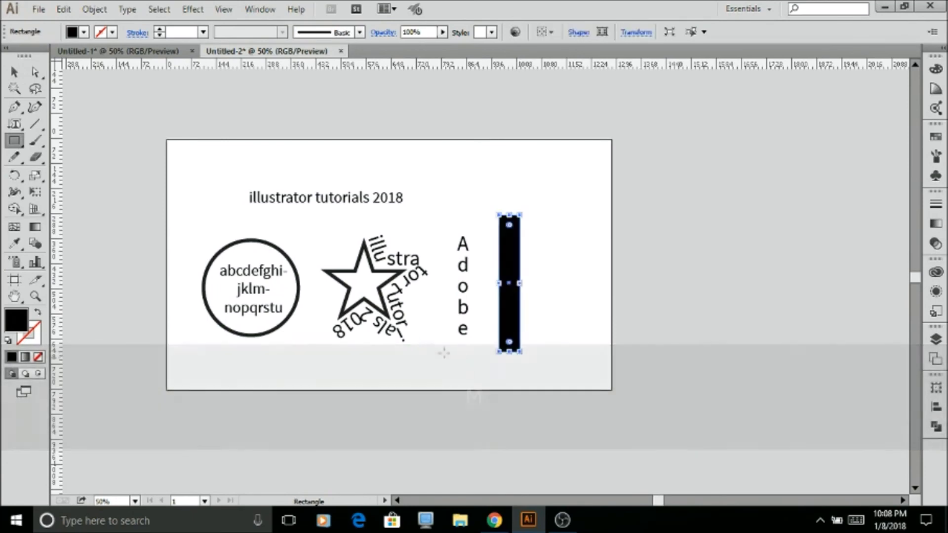
key("v")
left_click_drag(516, 276, 516, 273)
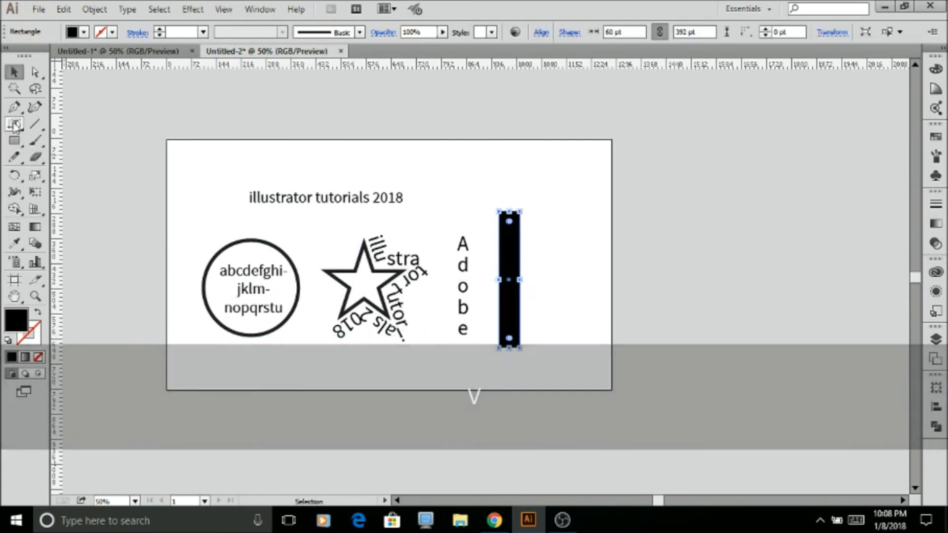
Step: Turn the narrow rectangle into a vertical area type shape containing "Hello!" and deselect it
left_click(15, 126)
left_click(509, 212)
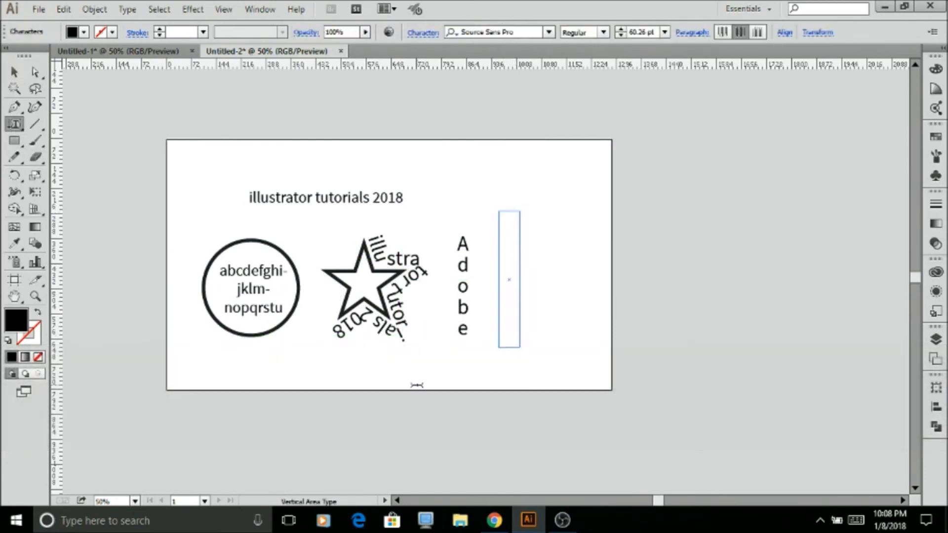
type("h")
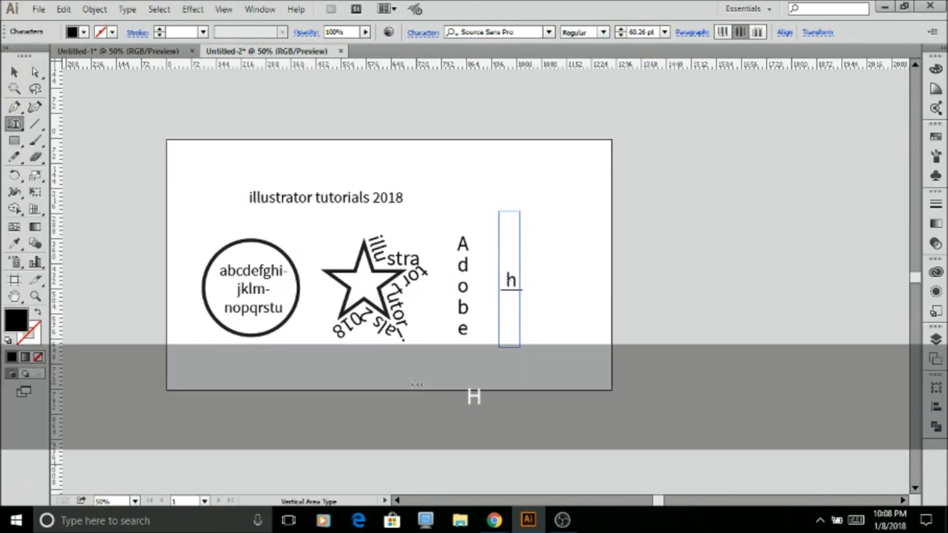
key("BackSpace")
type("Hello!")
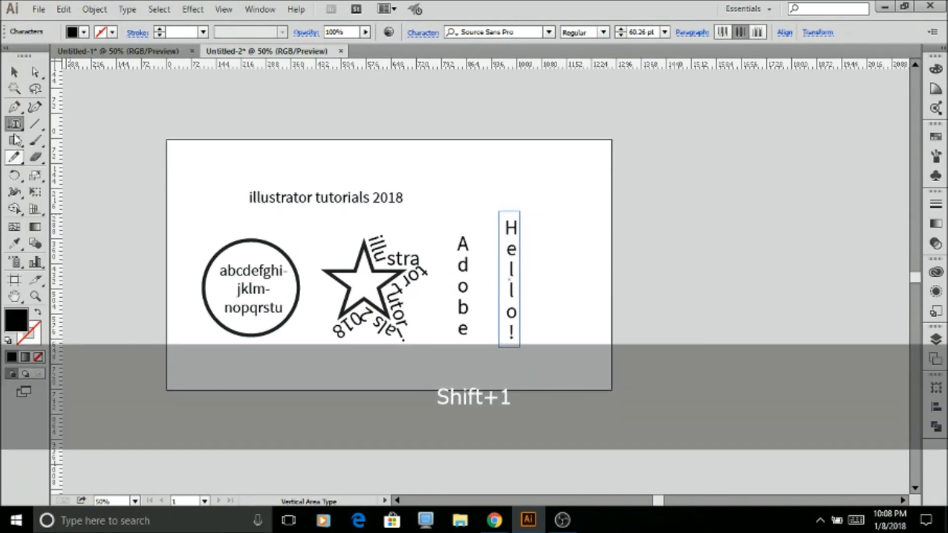
key("Escape")
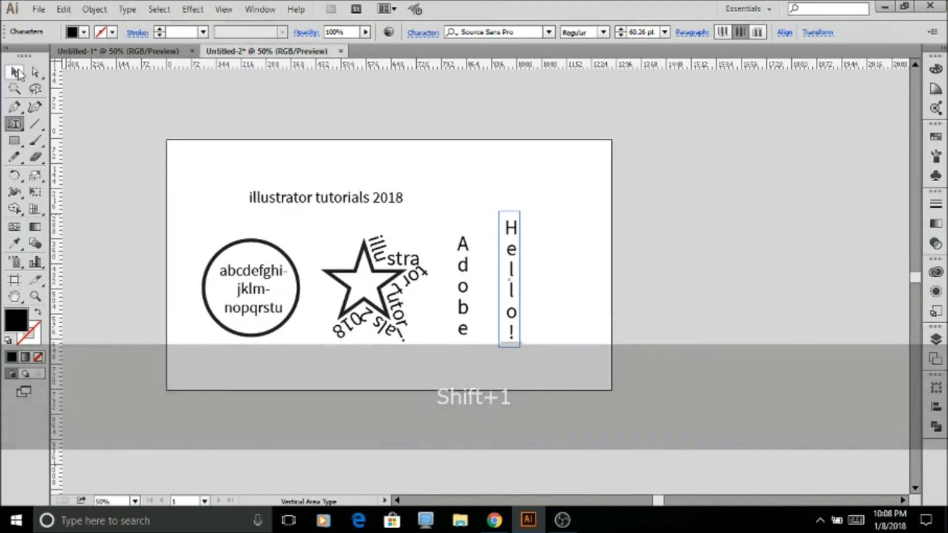
left_click_drag(519, 348, 538, 373)
left_click(564, 346)
Step: Draw a rectangle of about 87 × 412 pt covering the vertical "Hello!" text
scroll(564, 347, "up", 1, "alt")
key("m")
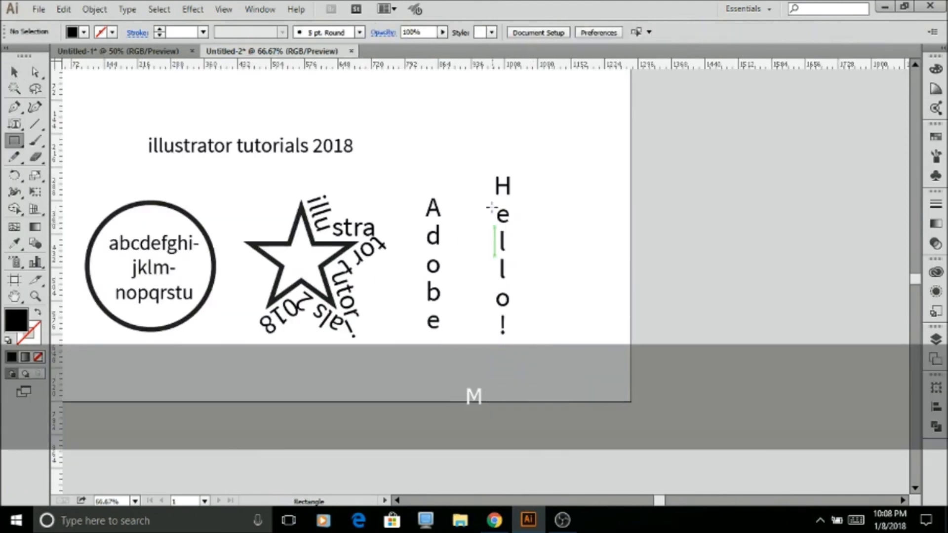
left_click_drag(486, 165, 526, 354)
key("v")
Step: Copy the star's unfilled 10 pt outline onto the rectangle with the Eyedropper and center it around "Hello!"
left_click(159, 30)
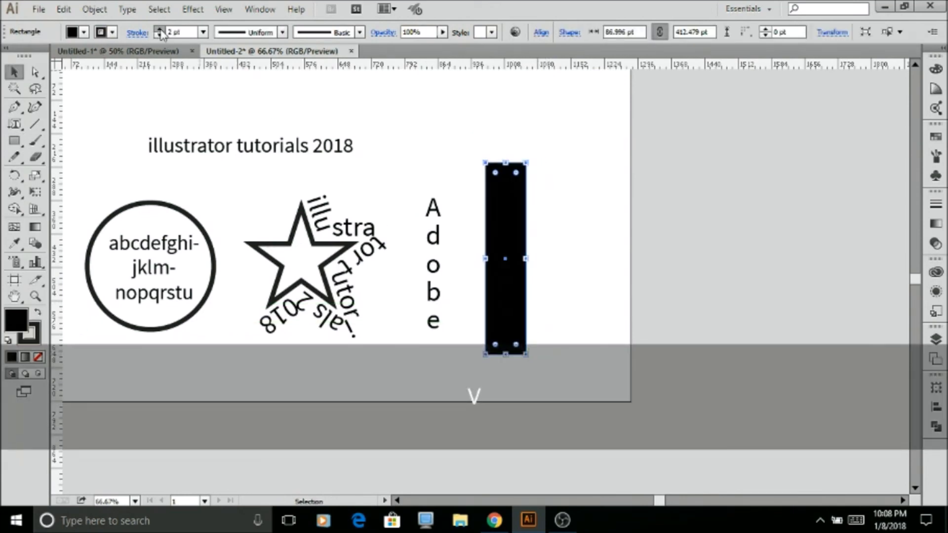
key("i")
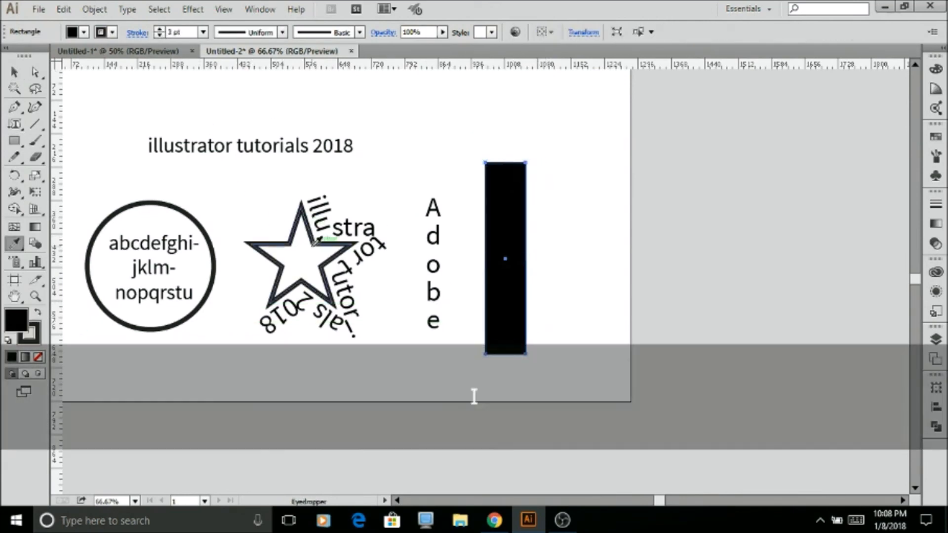
left_click(291, 223)
key("v")
left_click(515, 326)
left_click(548, 330)
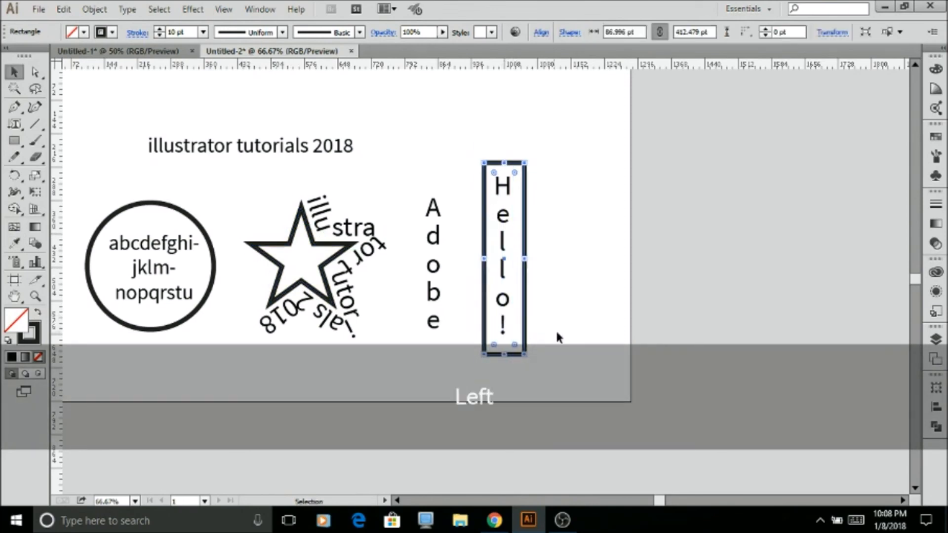
Step: Select all the artwork and move it right to center it horizontally on the artboard
scroll(615, 341, "down", 2)
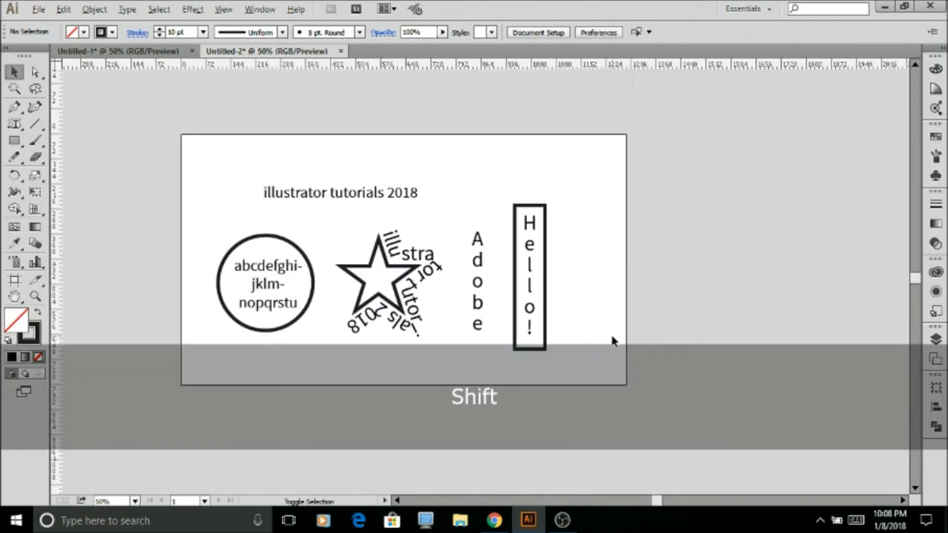
left_click_drag(314, 379, 647, 184)
left_click_drag(518, 304, 536, 304)
left_click(520, 362)
scroll(473, 224, "up", 1)
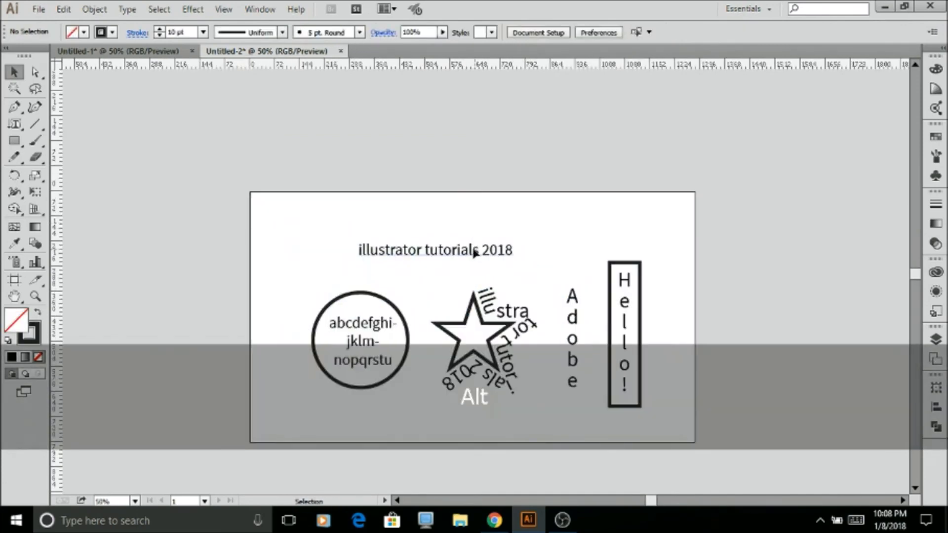
Step: Enlarge the "illustrator tutorials 2018" title to 86.26 pt and move it slightly up and to the right above the other artwork
left_click(473, 252)
key("ctrl+shift+period")
key("ctrl+shift+period")
key("ctrl+shift+period")
key("ctrl+shift+period")
key("ctrl+shift+period")
key("ctrl+shift+period")
key("ctrl+shift+period")
key("ctrl+shift+period")
key("ctrl+shift+period")
key("ctrl+shift+period")
key("ctrl+shift+period")
key("ctrl+shift+period")
key("ctrl+shift+period")
key("ctrl+shift+period")
key("ctrl+shift+period")
key("ctrl+shift+period")
key("ctrl+shift+period")
key("ctrl+shift+period")
key("ctrl+shift+period")
key("ctrl+shift+period")
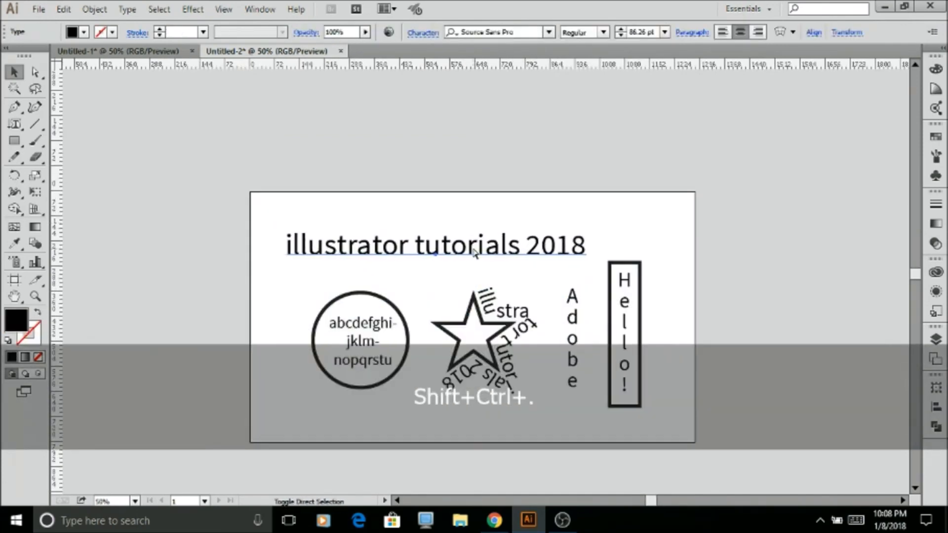
left_click_drag(472, 242, 482, 233)
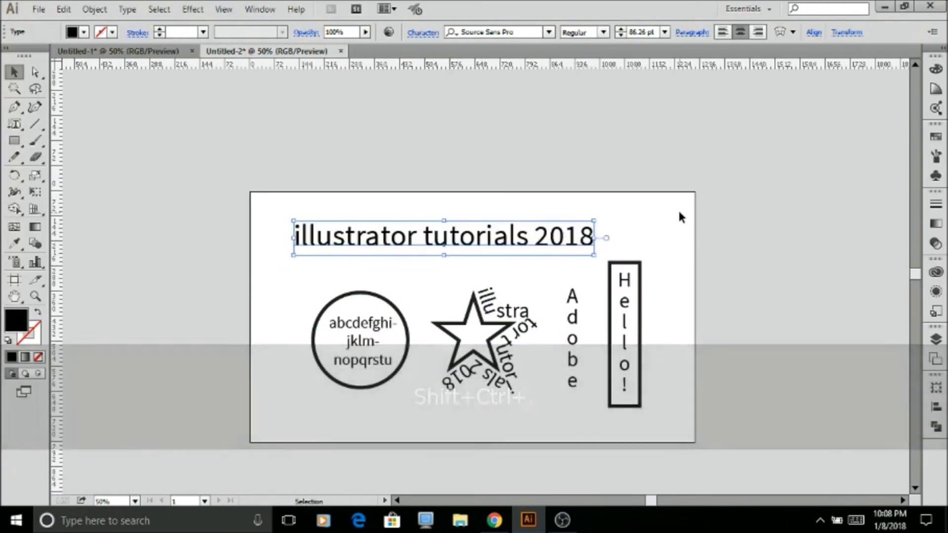